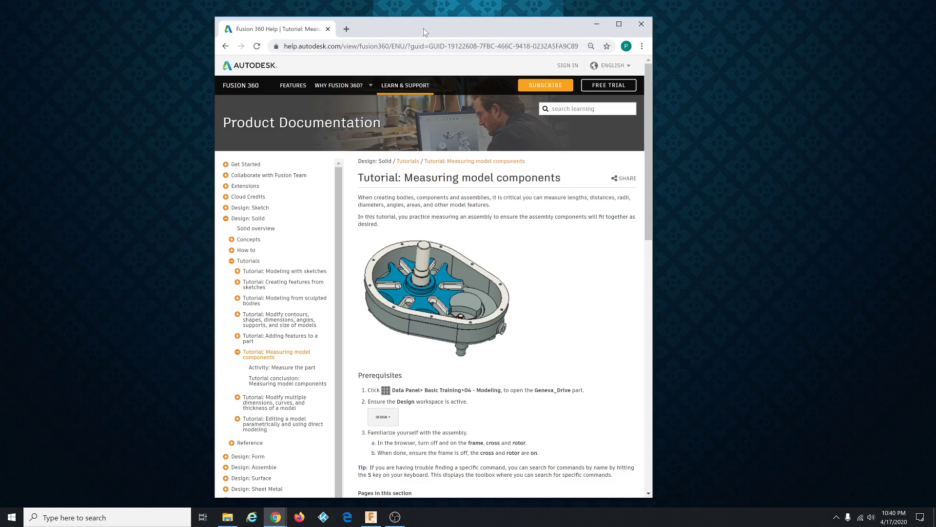
- Lengthen the help page's browser window and move it off this screen to clear the desktop
left_click_drag(423, 28, 423, 17)
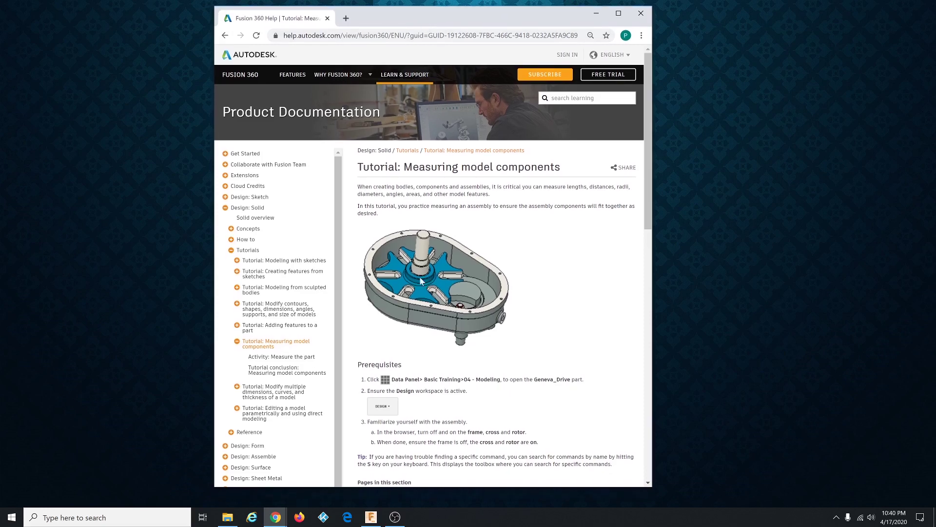
left_click_drag(434, 488, 433, 500)
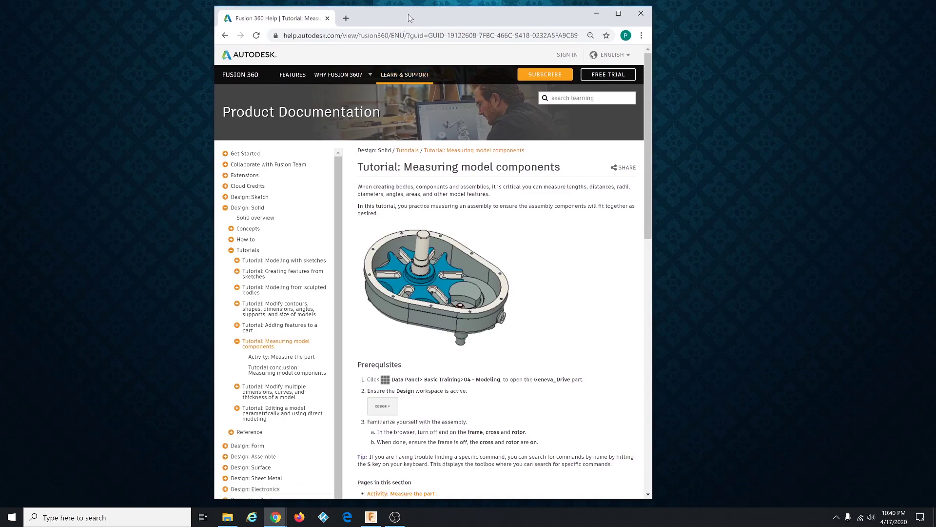
left_click_drag(408, 15, 935, 67)
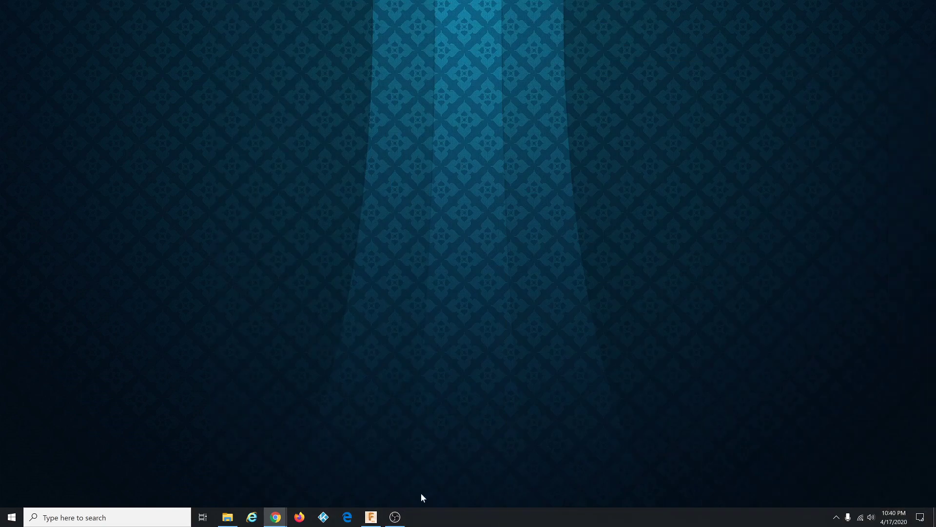
- Switch to Fusion 360, open Geneva_Drive from the Basic Training sample folder 04 - Modeling, and hide its frame component
left_click(371, 517)
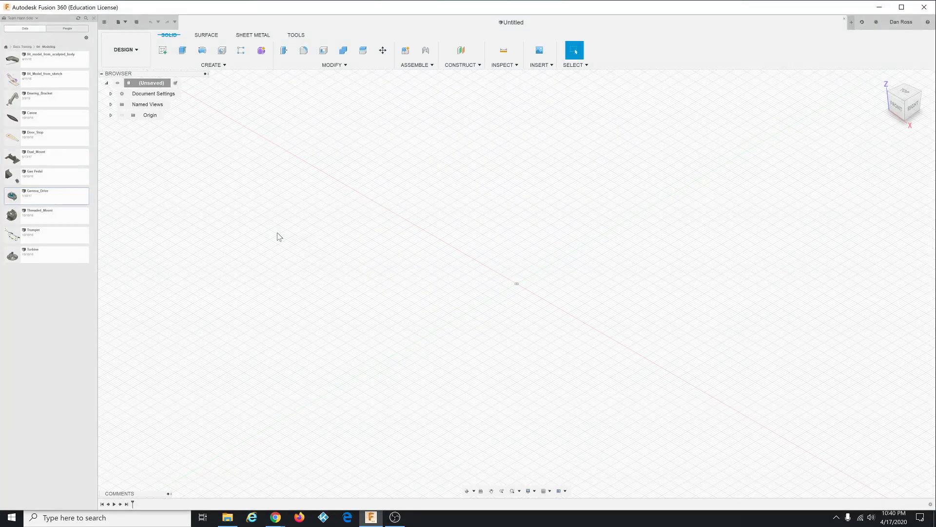
left_click(6, 46)
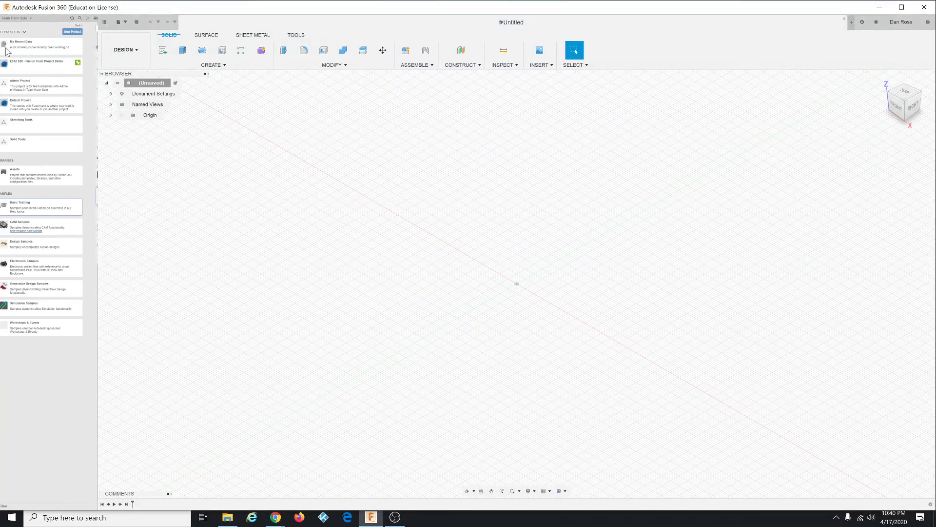
left_click(39, 210)
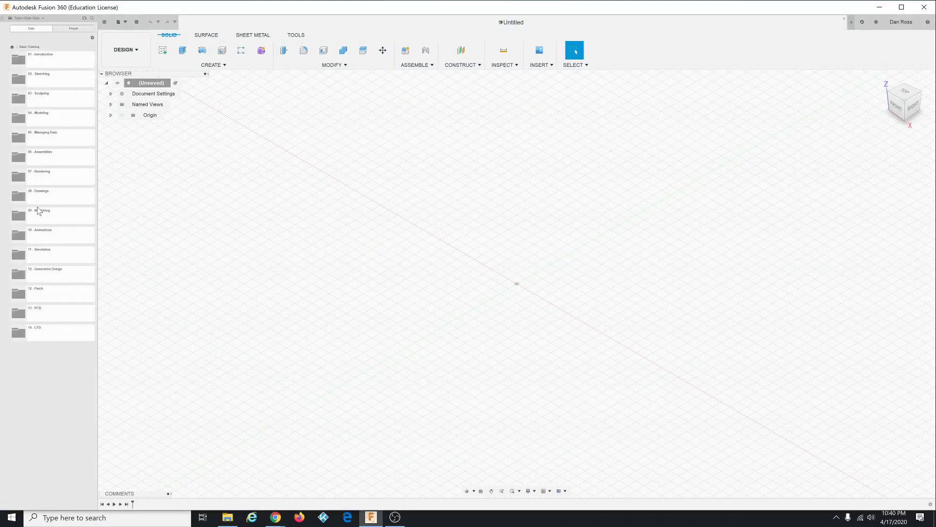
left_click(47, 120)
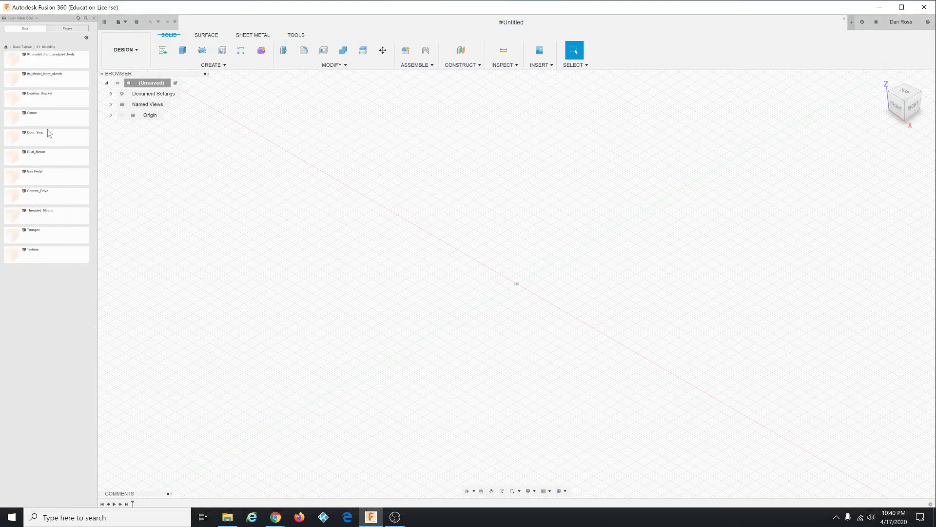
double_click(47, 197)
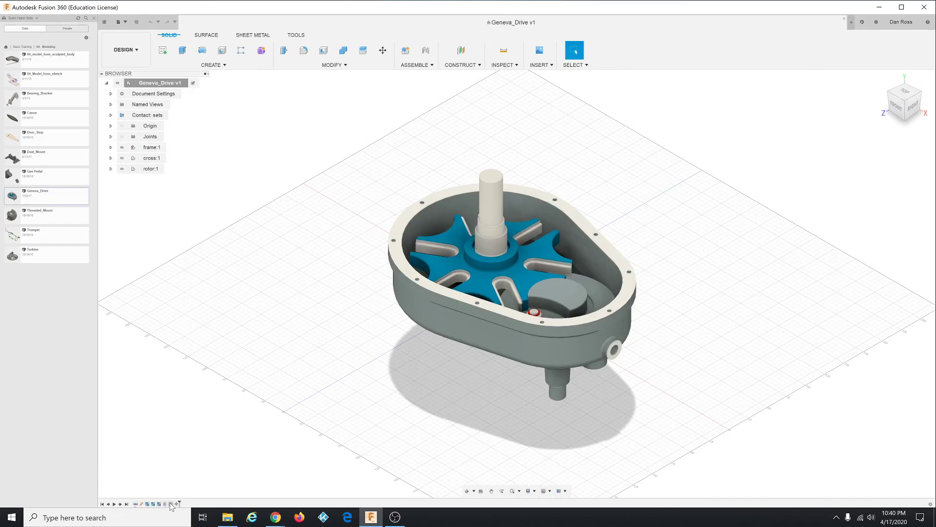
left_click(122, 147)
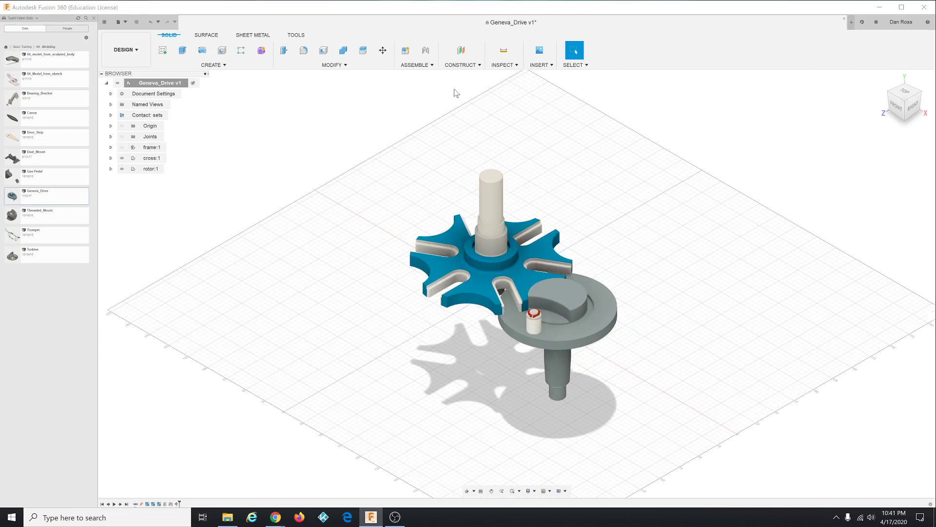
- Measure between the rotor's raised cylindrical face and a concave arc face on the cross, and clear the selection
left_click(500, 66)
left_click(502, 74)
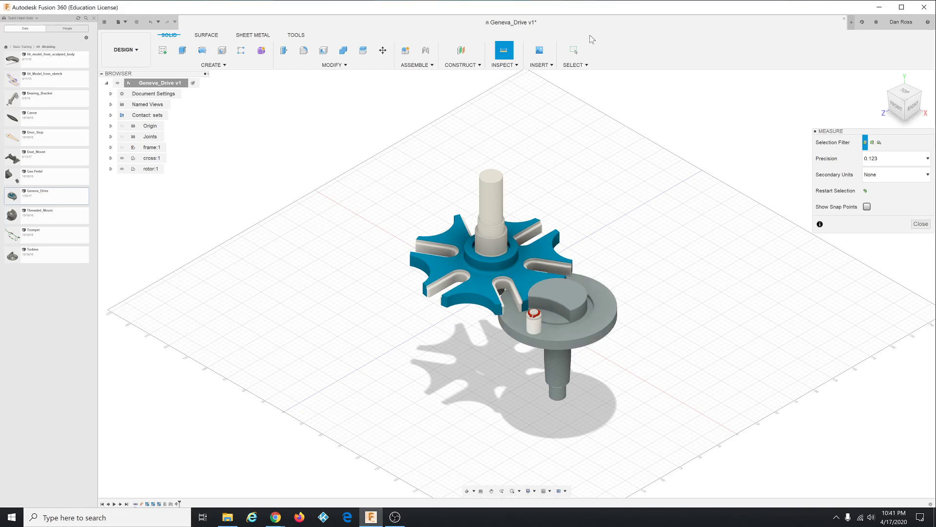
scroll(518, 279, "up", 4)
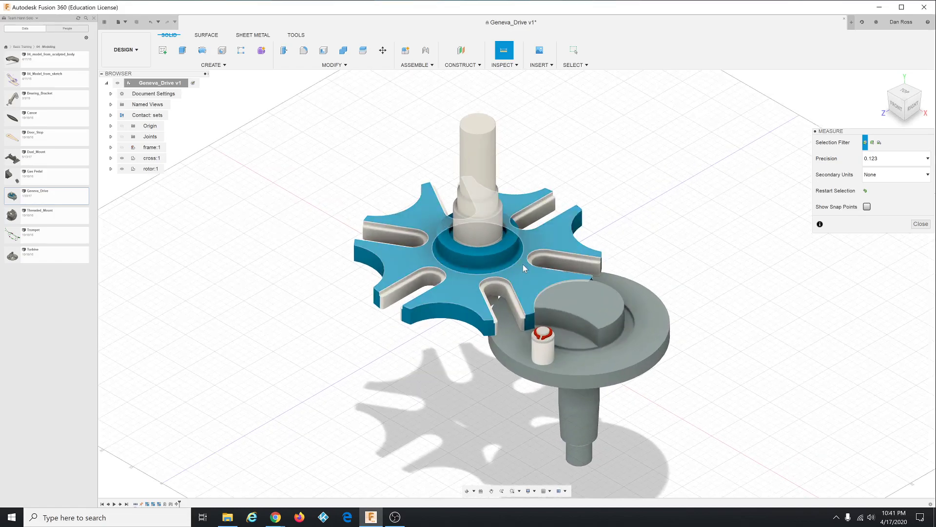
left_click(610, 337)
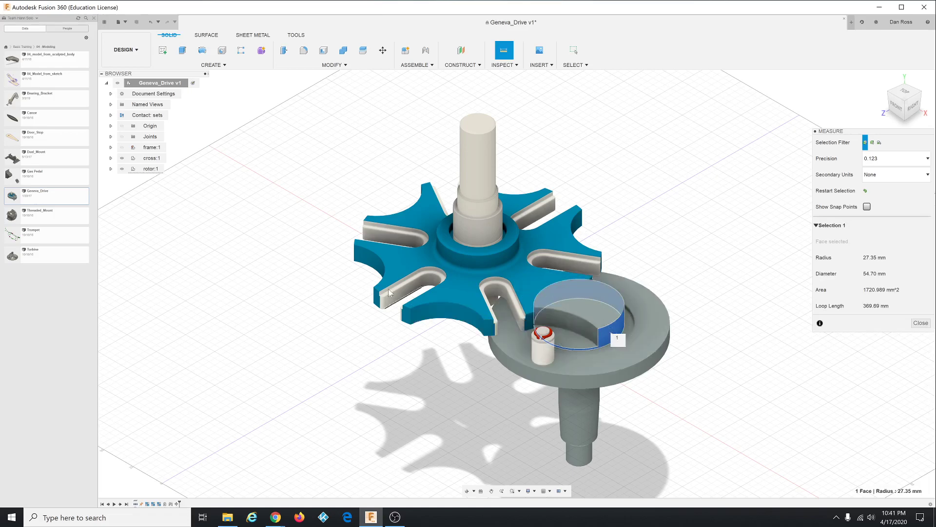
left_click(457, 318)
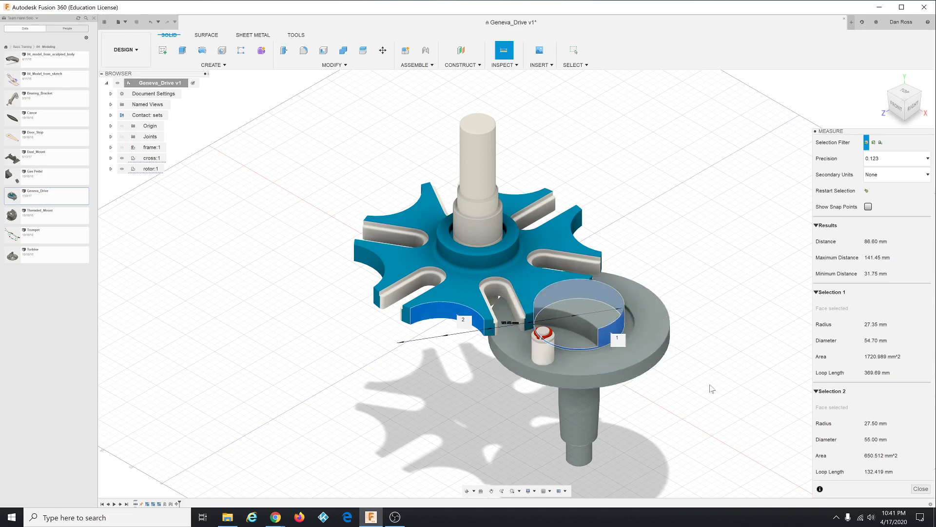
scroll(580, 317, "down", 3)
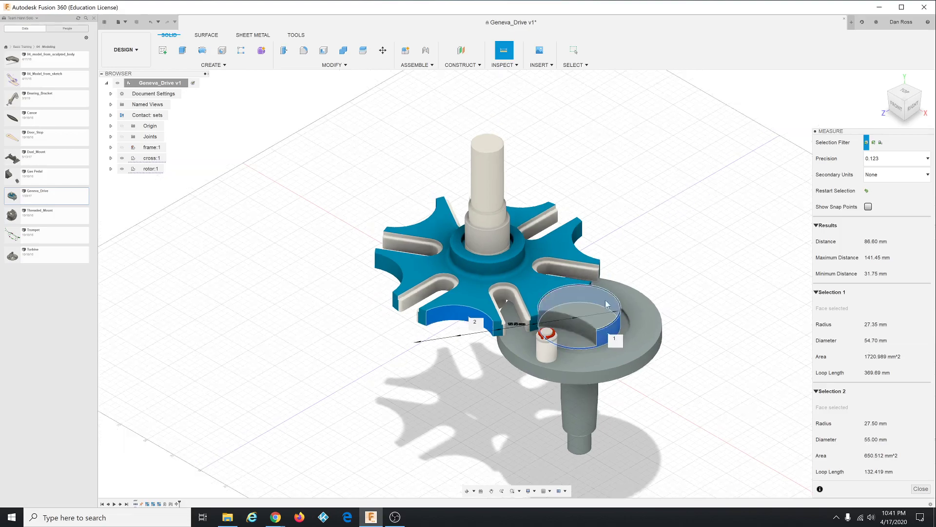
scroll(599, 326, "up", 5)
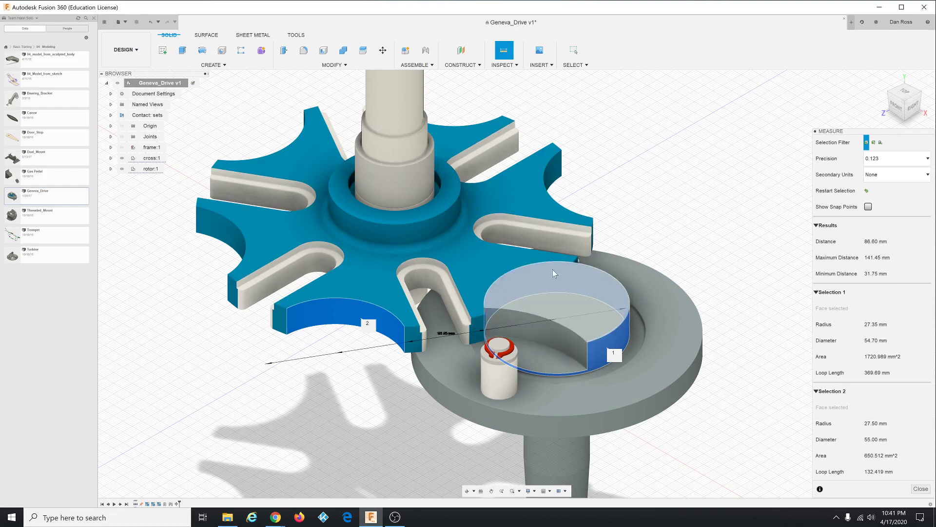
scroll(505, 302, "up", 1)
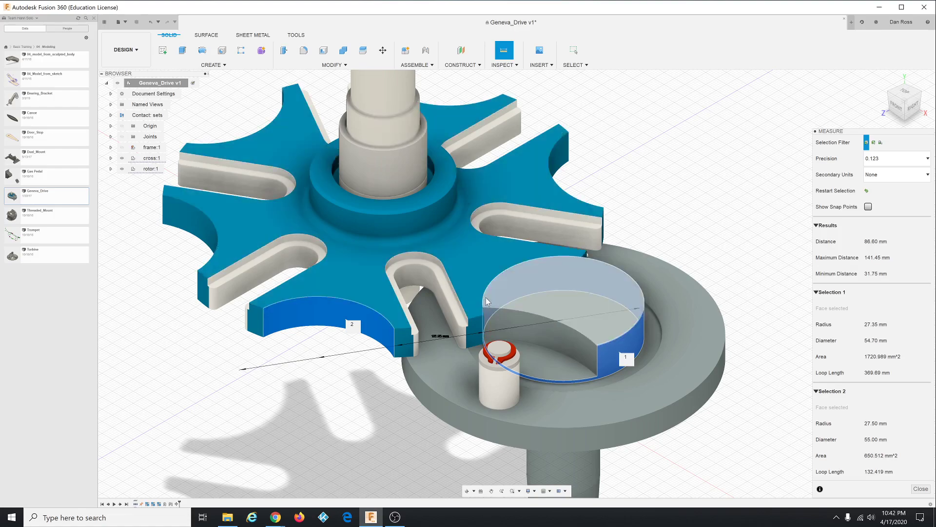
left_click(709, 260)
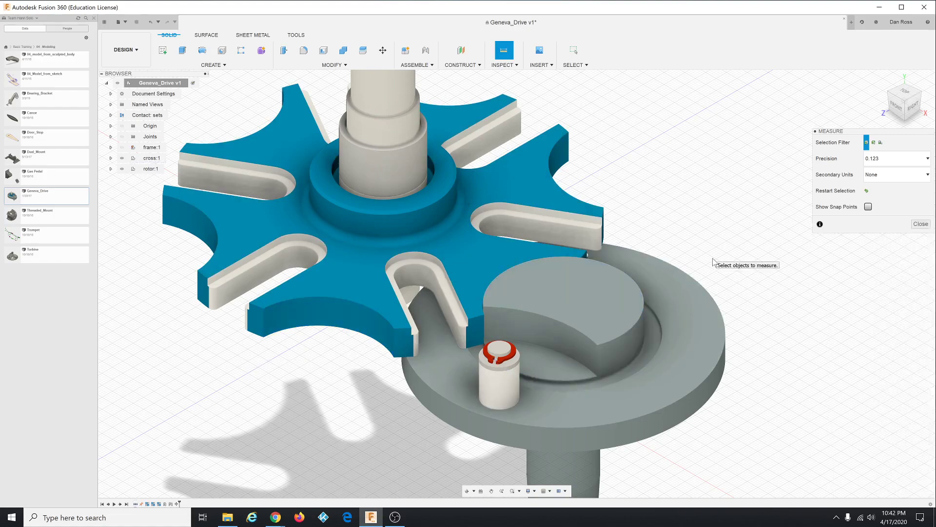
- Examine the clearance between the rotor's raised disc and the cross's concave edge from above and at an angle, and restore the home view
left_click(906, 93)
scroll(561, 385, "up", 5)
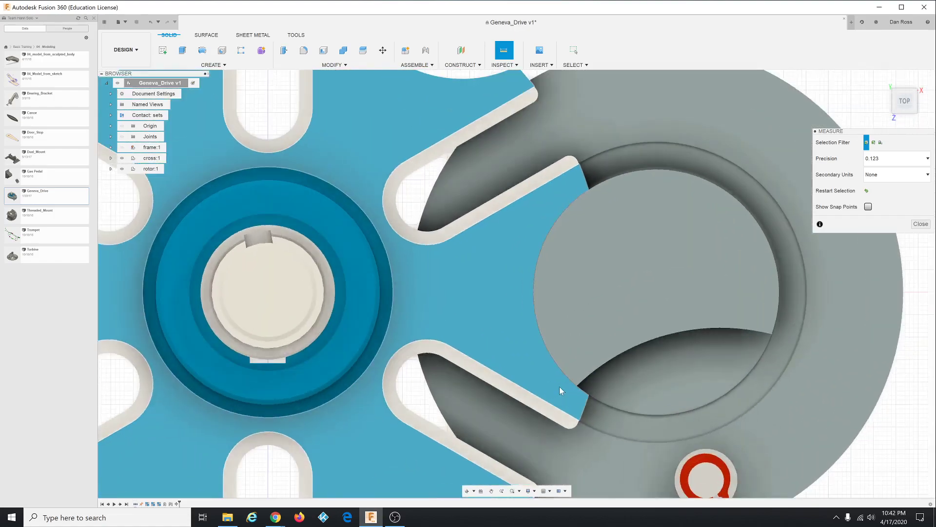
scroll(572, 383, "up", 5)
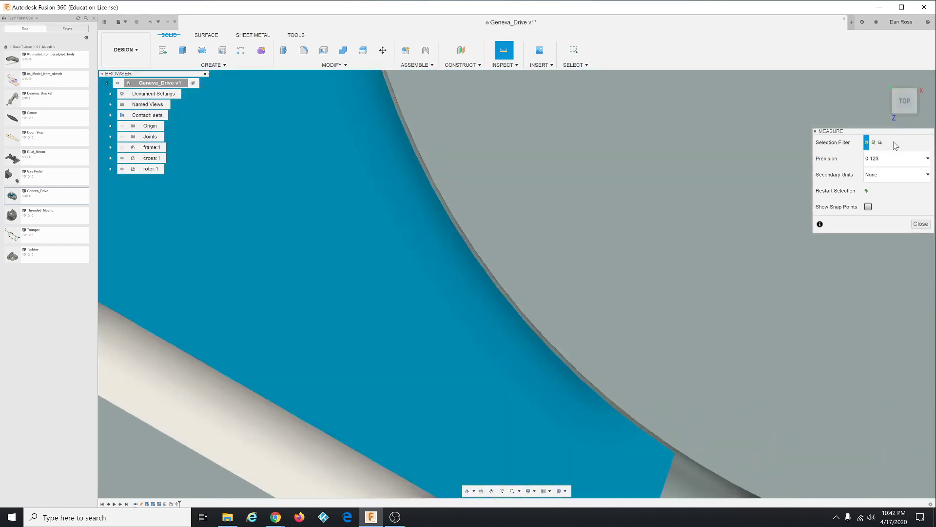
scroll(604, 388, "up", 5)
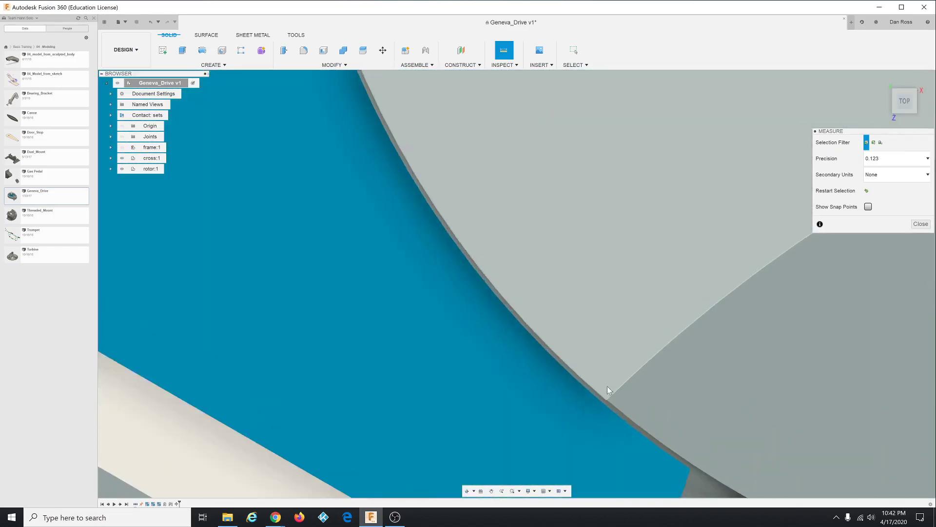
middle_click_drag(592, 396, 565, 379, "shift")
scroll(746, 257, "down", 5)
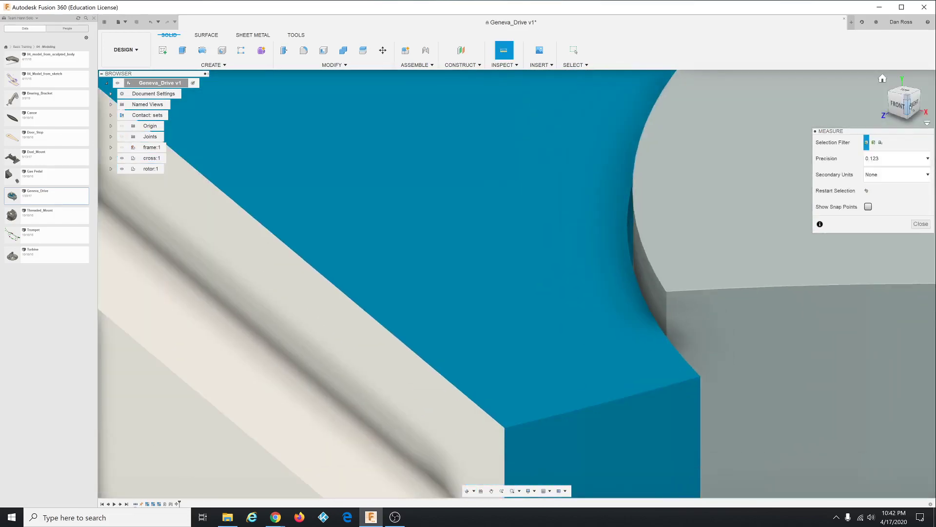
left_click(884, 79)
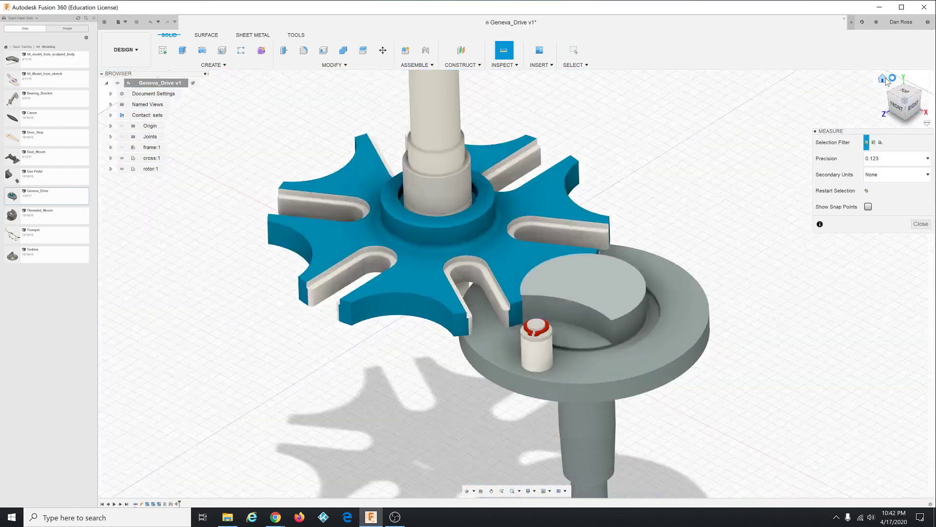
left_click(540, 65)
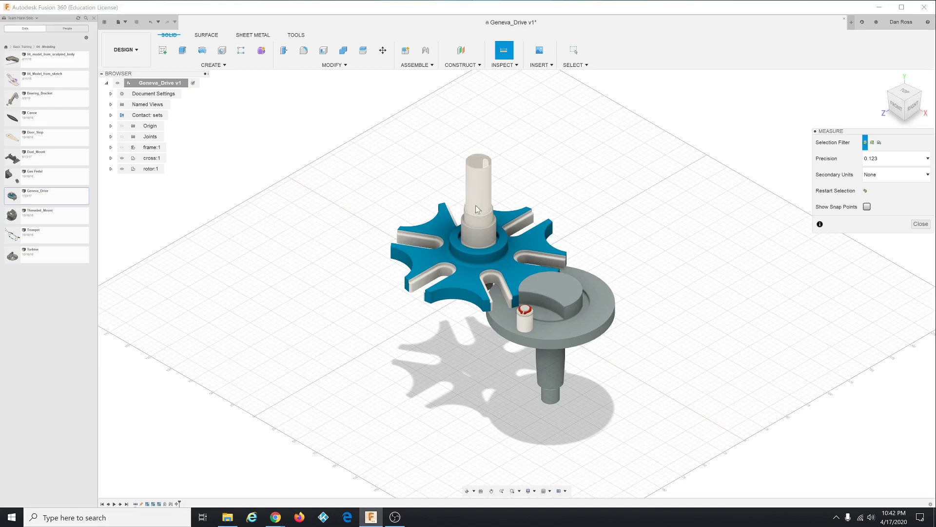
- Measure between the outer cylindrical face of the cross's central hub and one of its concave arc faces
left_click(469, 264)
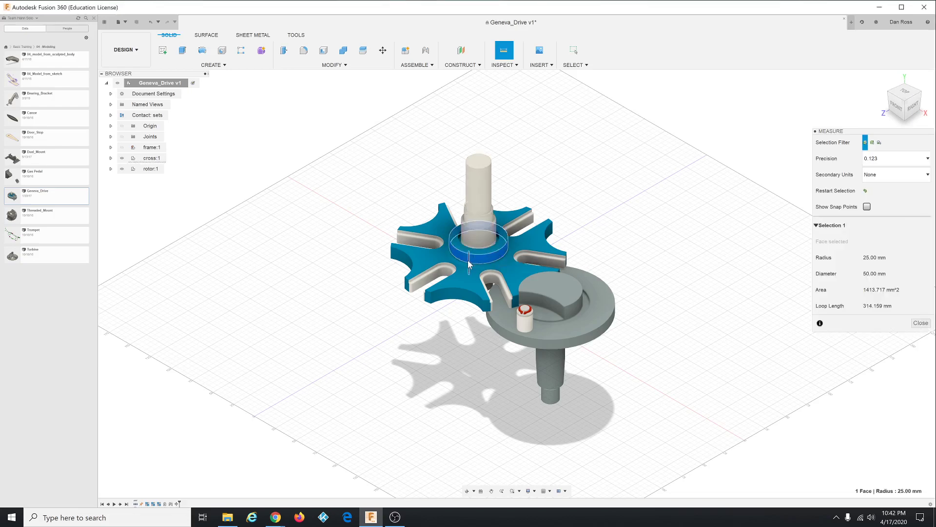
left_click(410, 265)
scroll(452, 259, "up", 5)
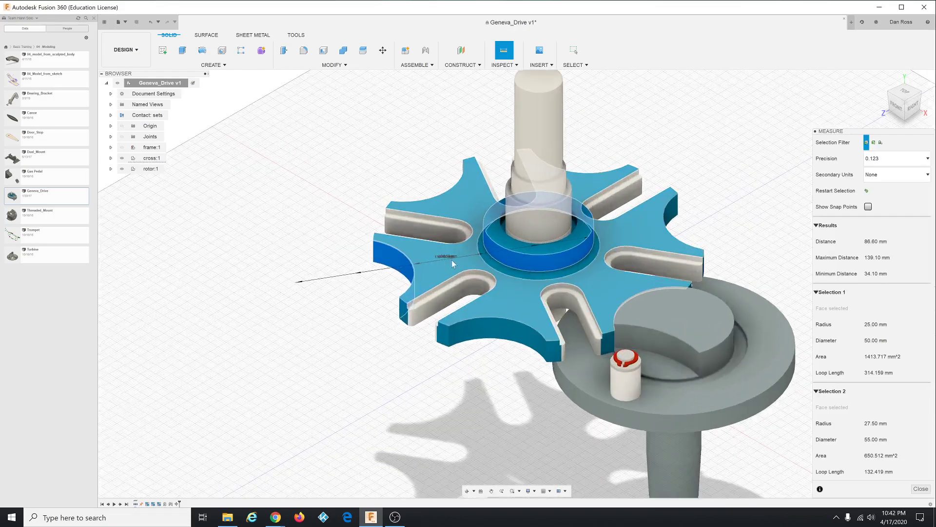
scroll(451, 259, "up", 5)
scroll(426, 256, "down", 5)
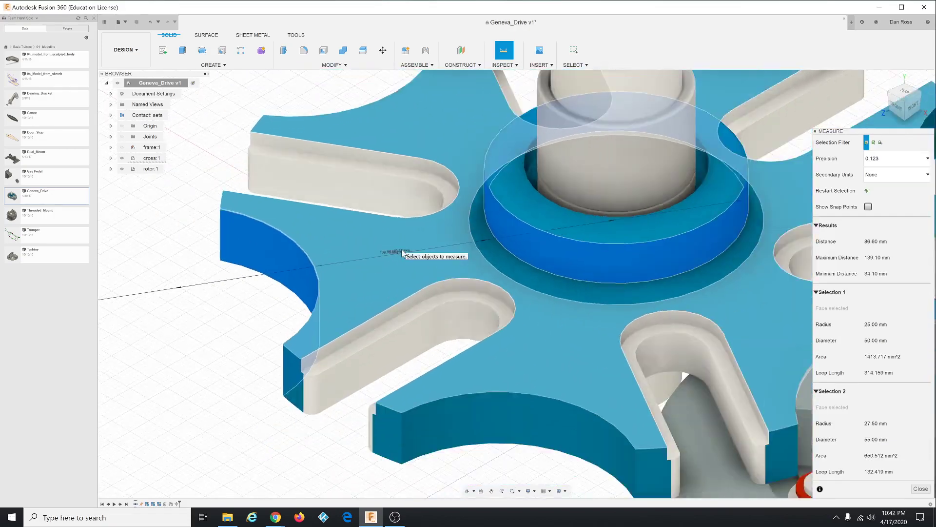
scroll(377, 248, "up", 5)
scroll(391, 251, "down", 4)
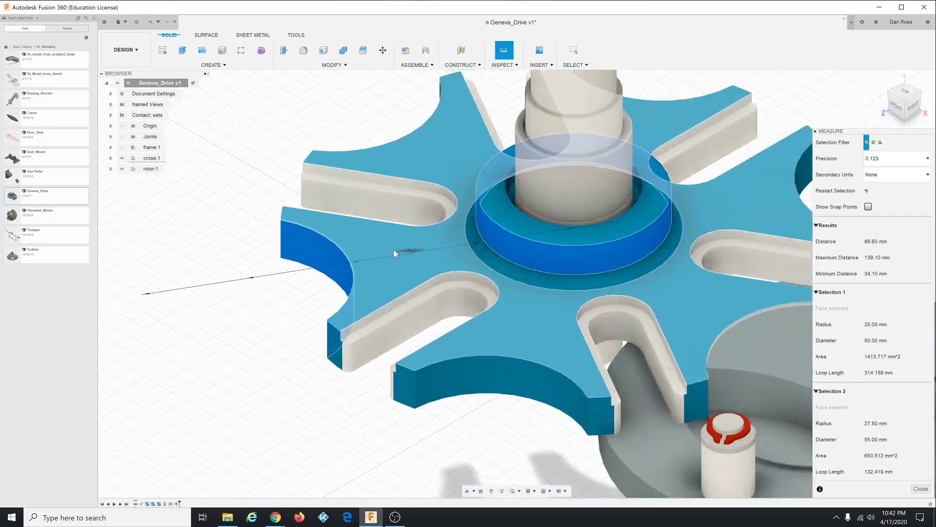
scroll(398, 248, "up", 4)
scroll(399, 251, "down", 4)
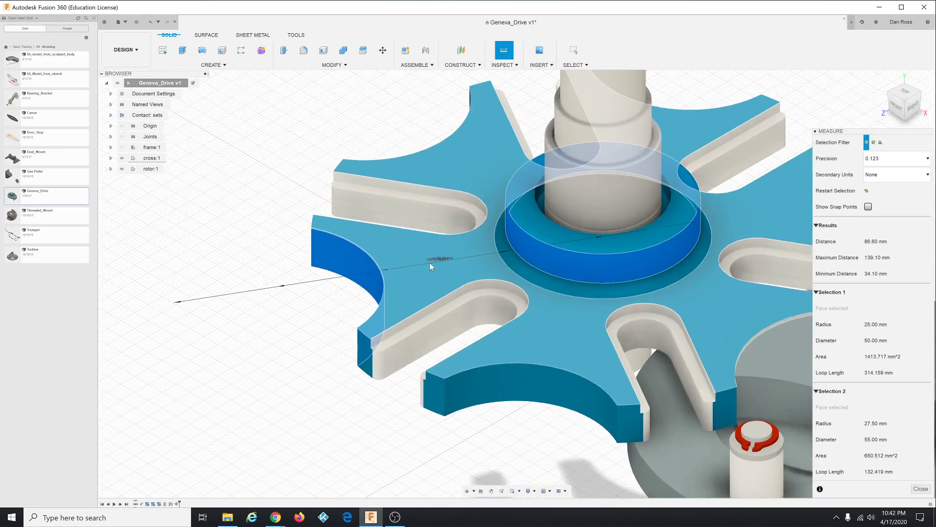
scroll(443, 262, "up", 2)
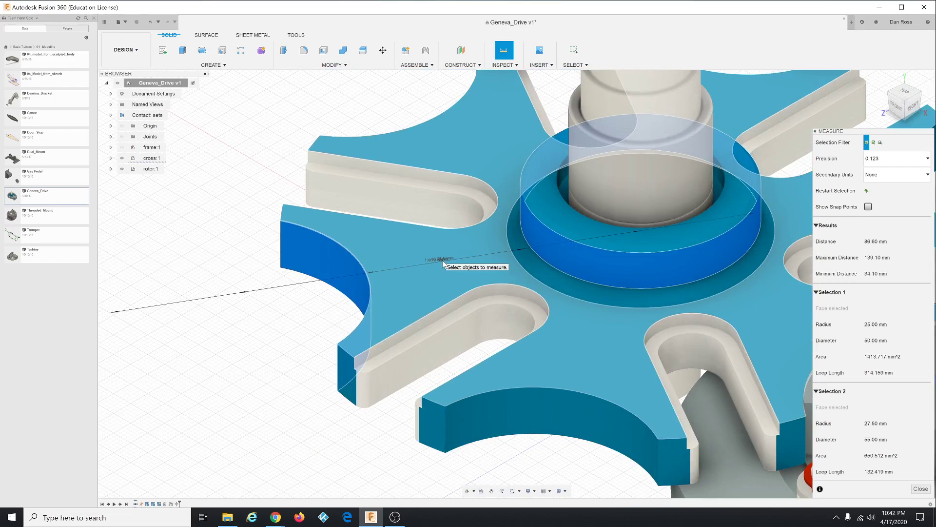
scroll(463, 255, "up", 1)
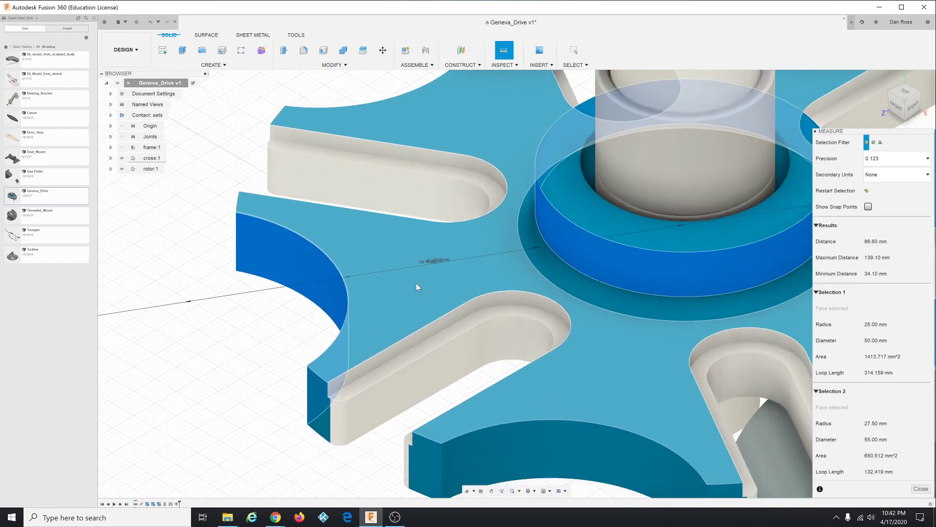
scroll(417, 282, "up", 1)
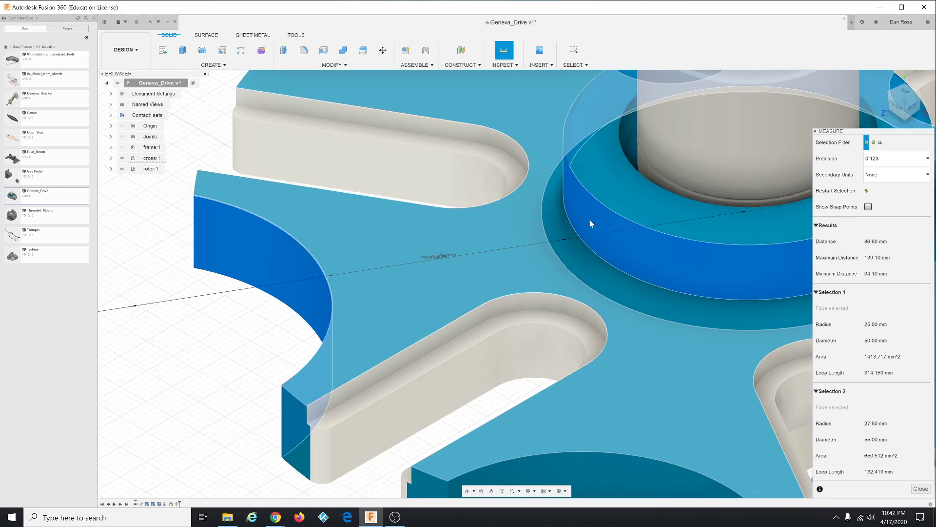
scroll(685, 198, "down", 2)
scroll(415, 267, "down", 3)
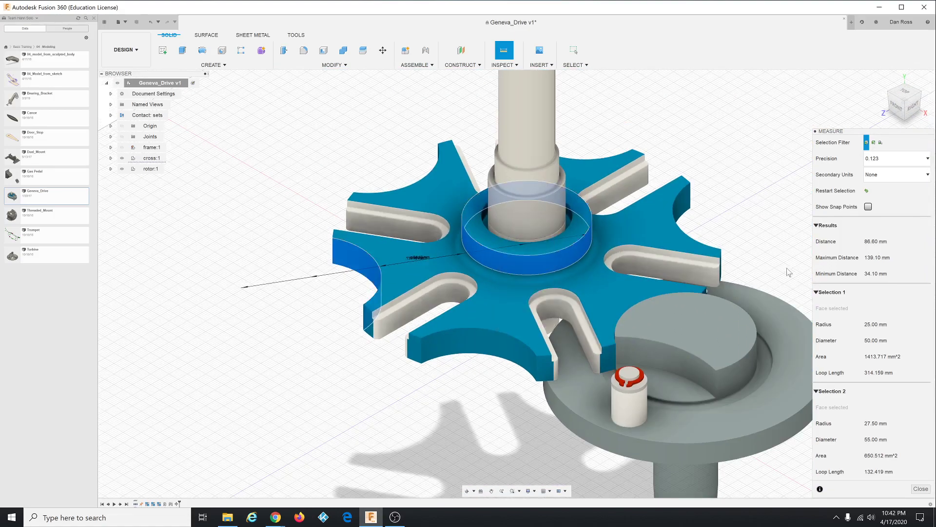
scroll(744, 272, "up", 1)
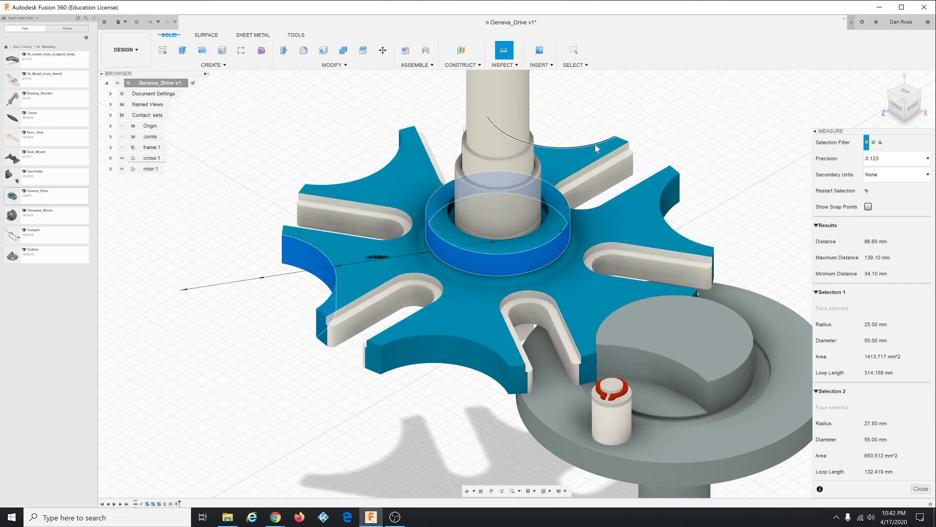
- Restart the measurement selection and measure the slot width between the two facing side walls of a cross slot near the rotor pin
left_click(867, 192)
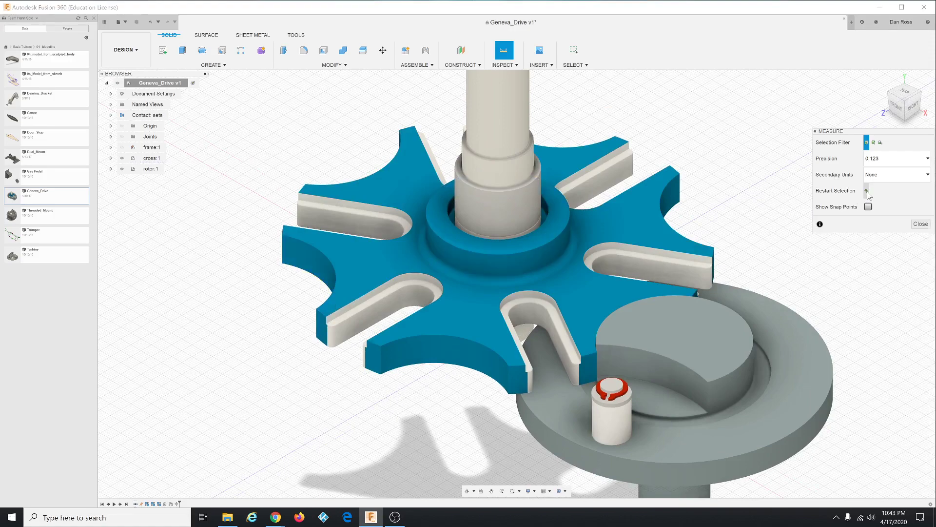
left_click(558, 341)
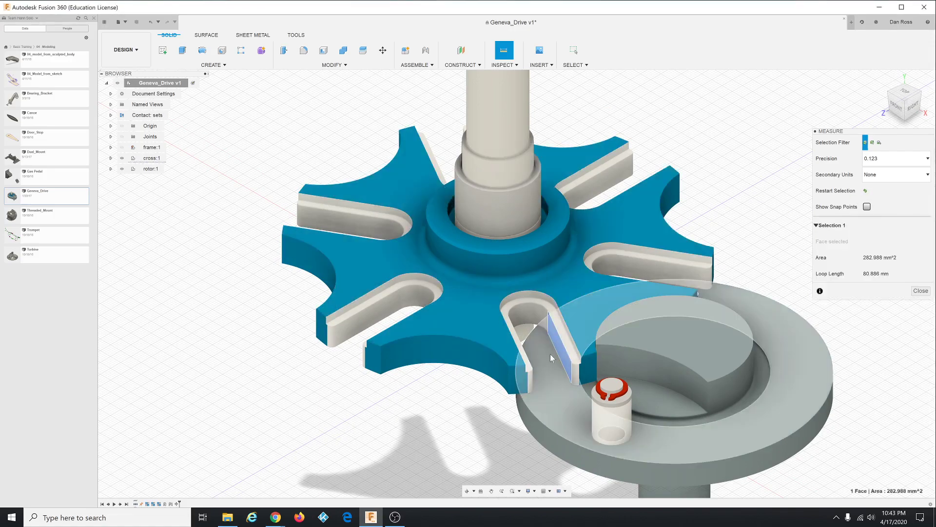
middle_click_drag(552, 378, 503, 375, "shift")
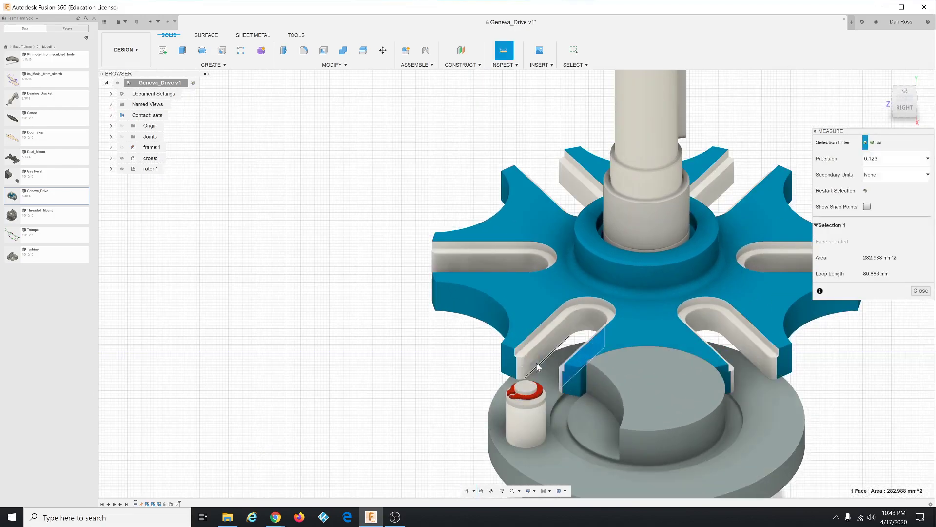
left_click(552, 346)
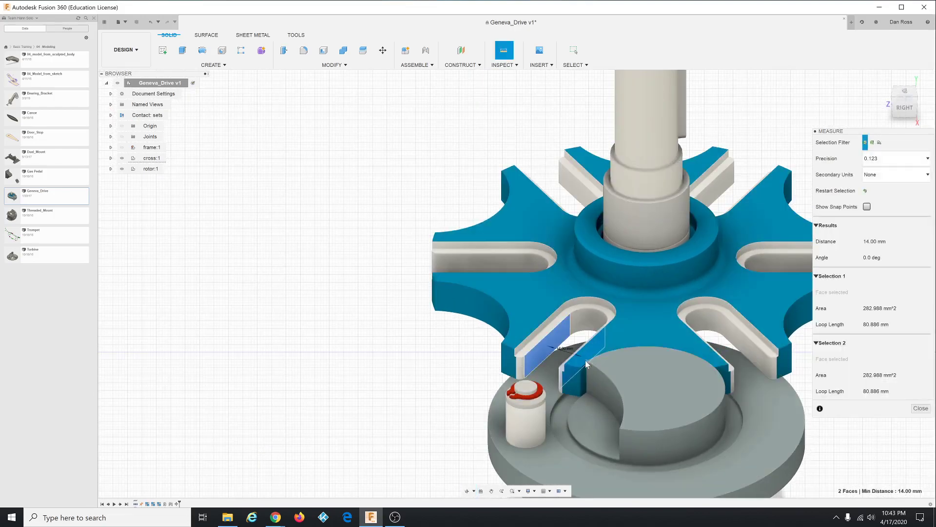
scroll(564, 359, "up", 2)
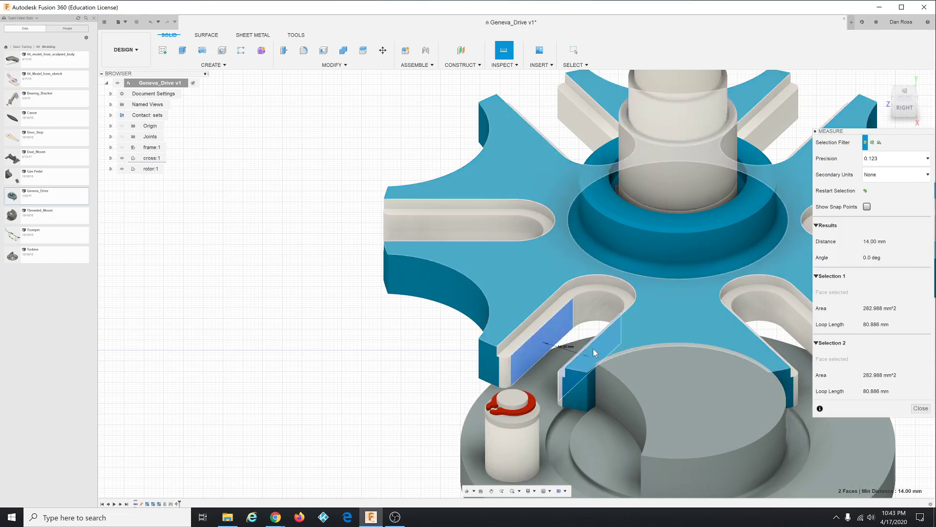
- Clear the slot selection and measure the diameter of the rotor pin's outer cylindrical face
left_click(865, 191)
left_click(507, 447)
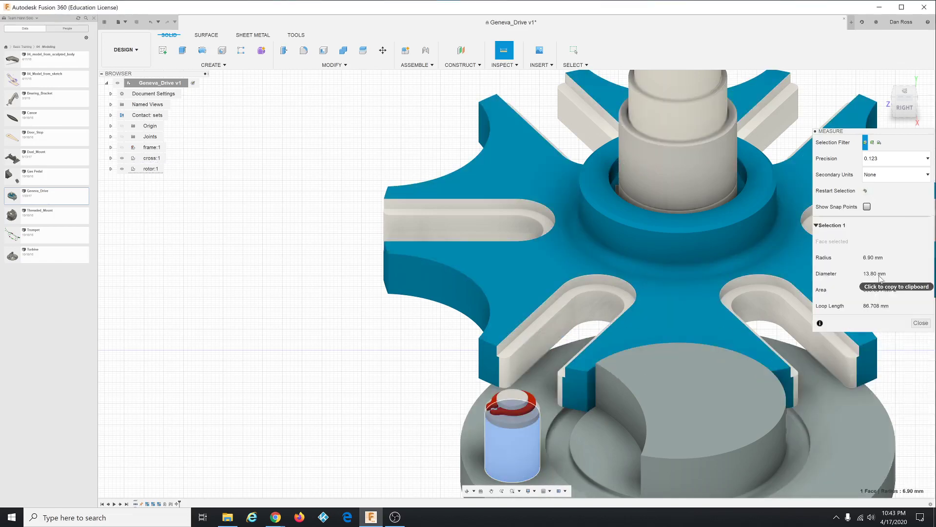
scroll(562, 312, "down", 3)
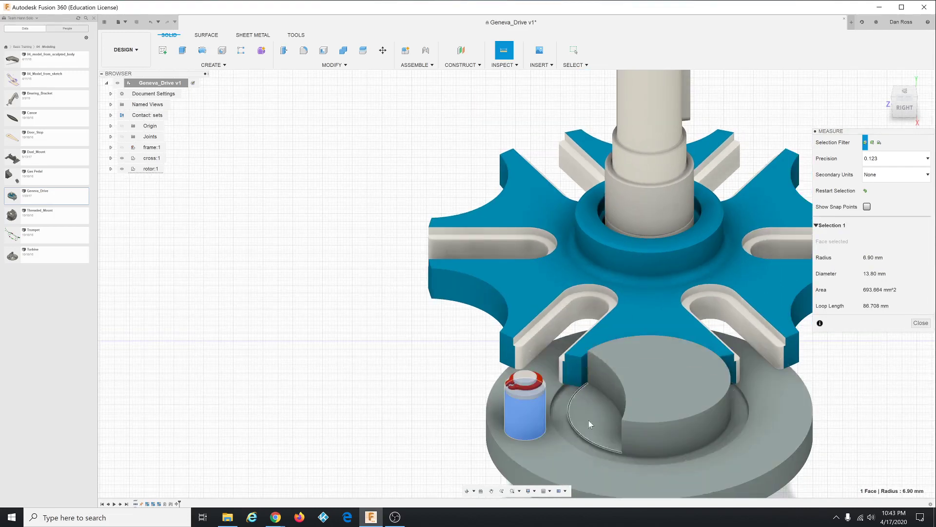
scroll(606, 416, "up", 2)
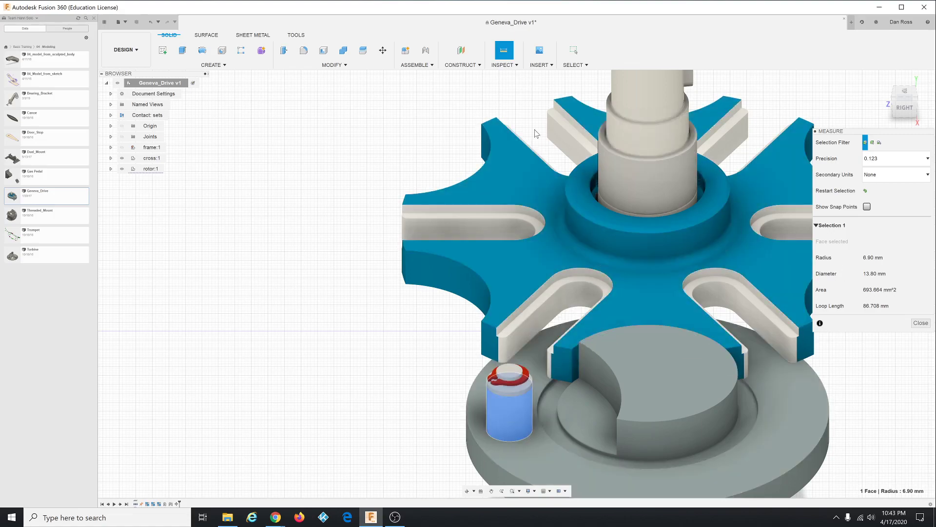
scroll(370, 283, "down", 6)
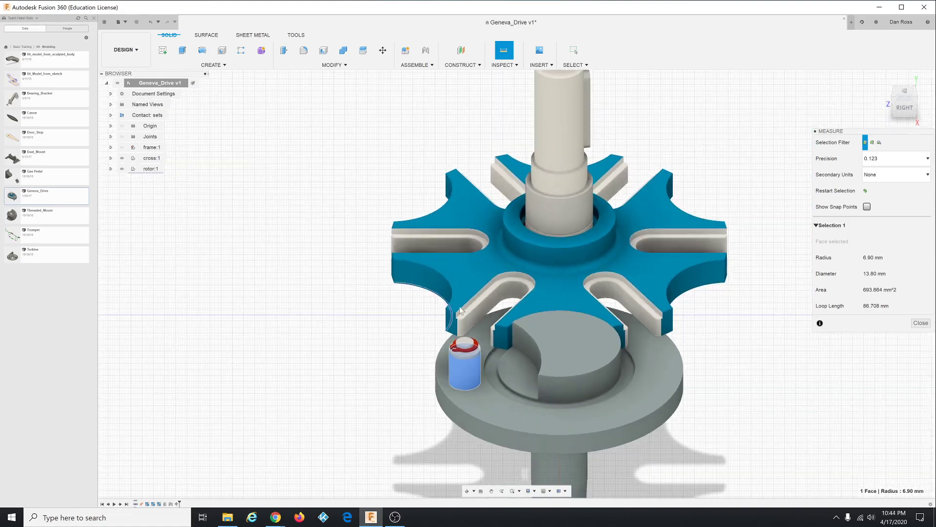
scroll(755, 239, "up", 1)
scroll(673, 181, "up", 2)
scroll(566, 123, "up", 2)
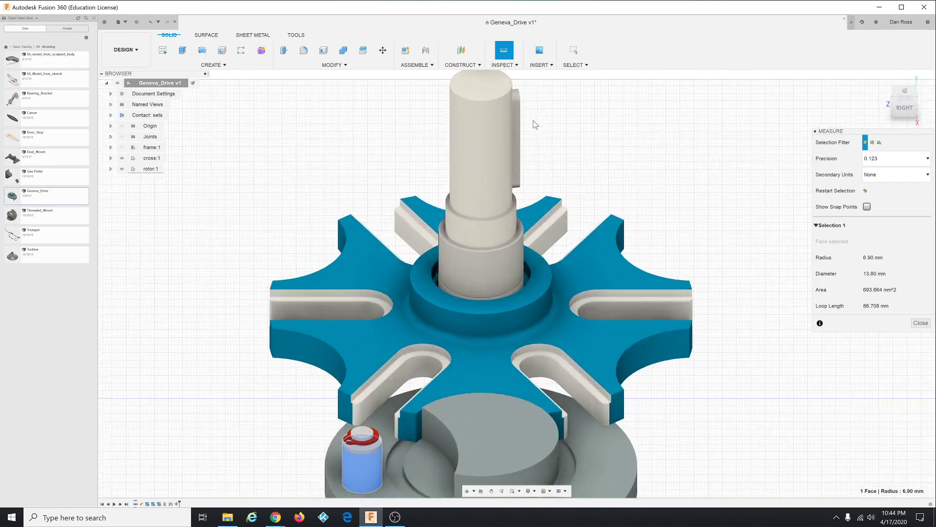